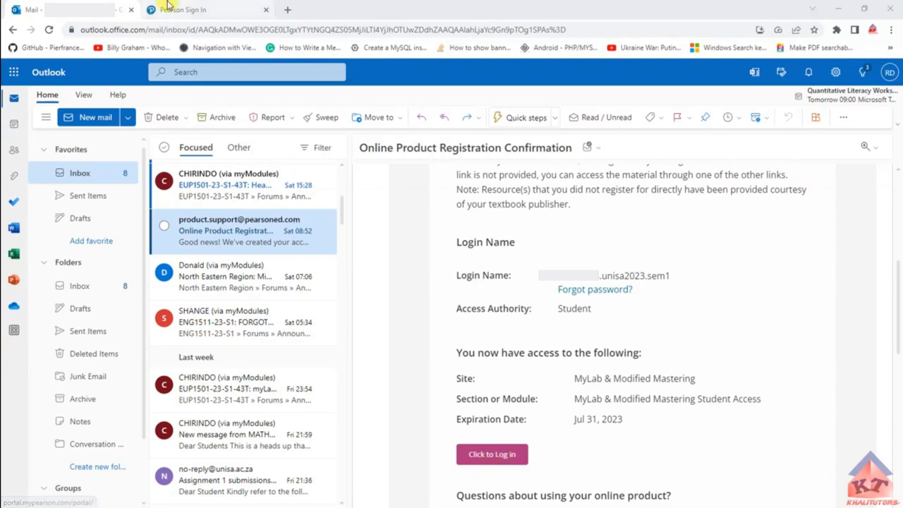
- Request a username/password recovery email from the Pearson sign-in page using the student's email address
click(199, 10)
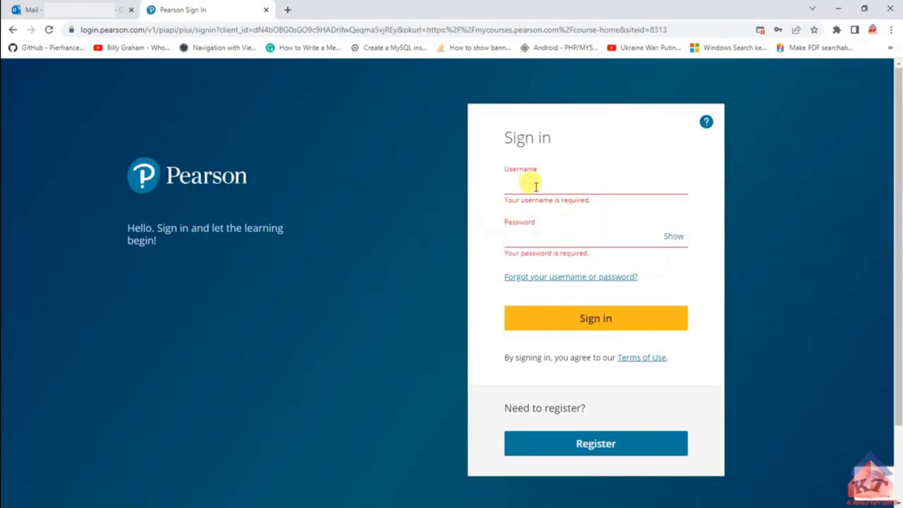
click(556, 279)
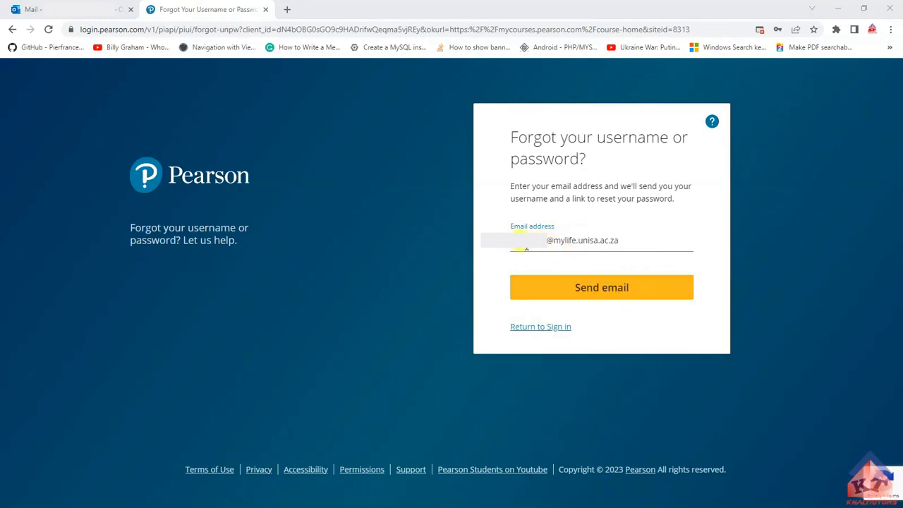
click(605, 294)
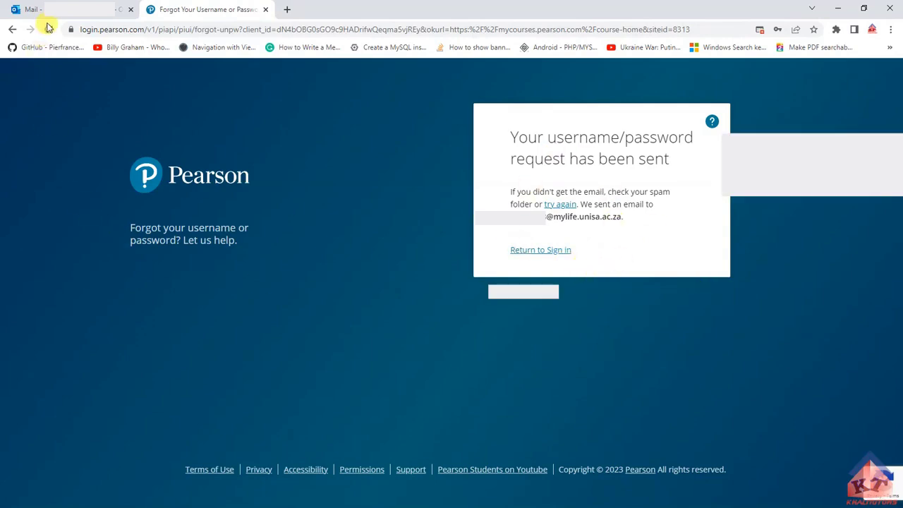
- Switch to the Outlook mailbox, reload it and check the inbox for the Pearson recovery email
click(28, 9)
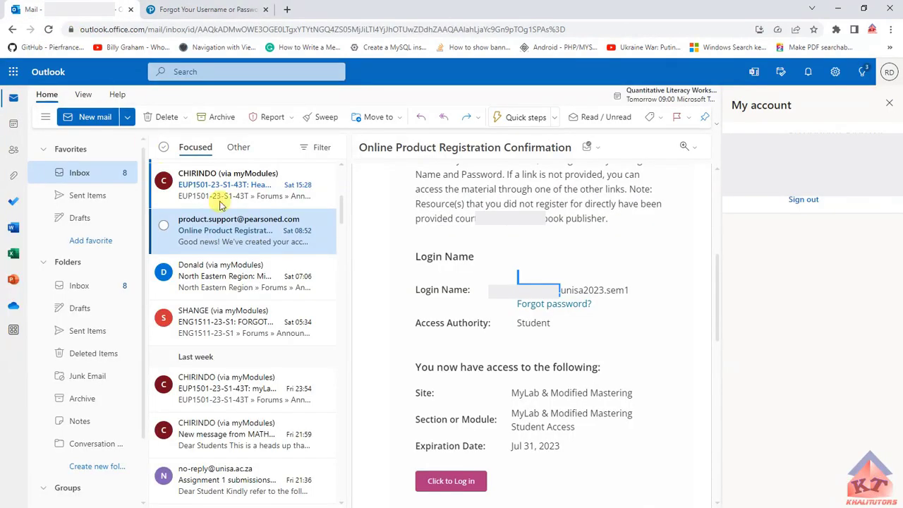
scroll(279, 261, up, 3)
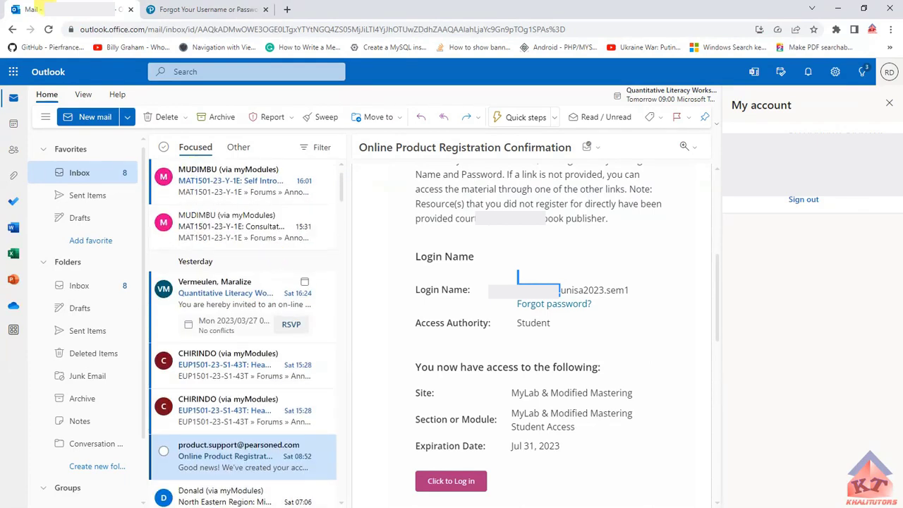
click(48, 30)
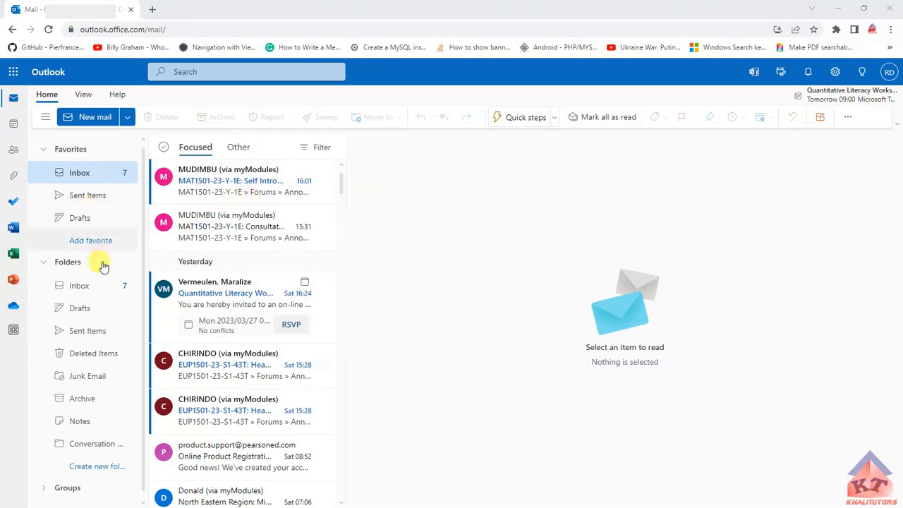
scroll(89, 212, down, 1)
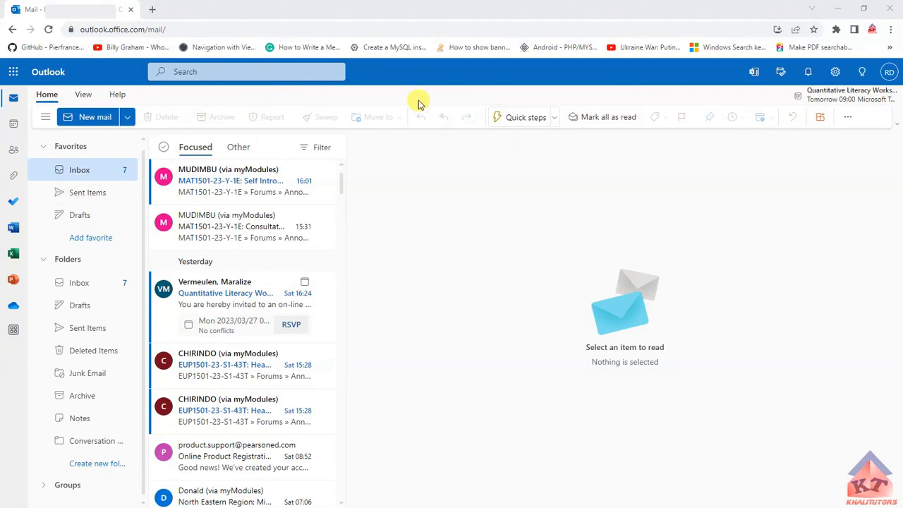
click(152, 9)
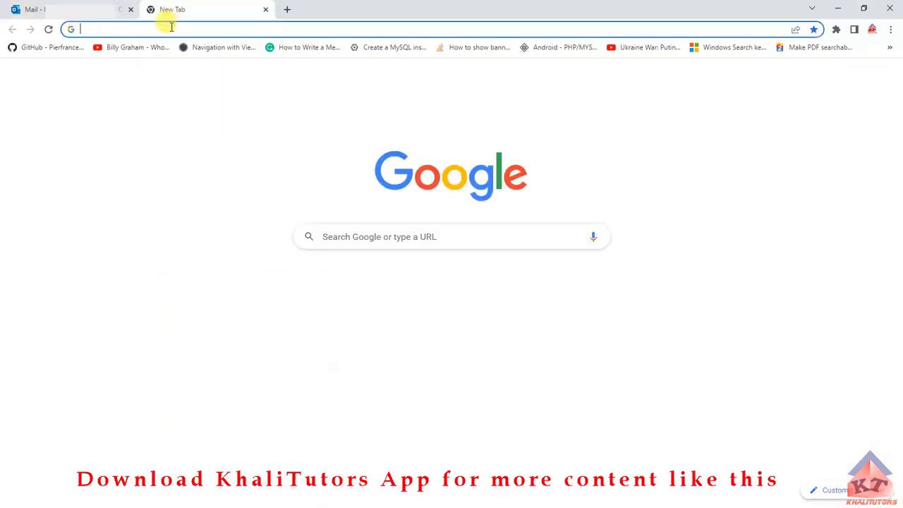
click(167, 30)
right_click(166, 30)
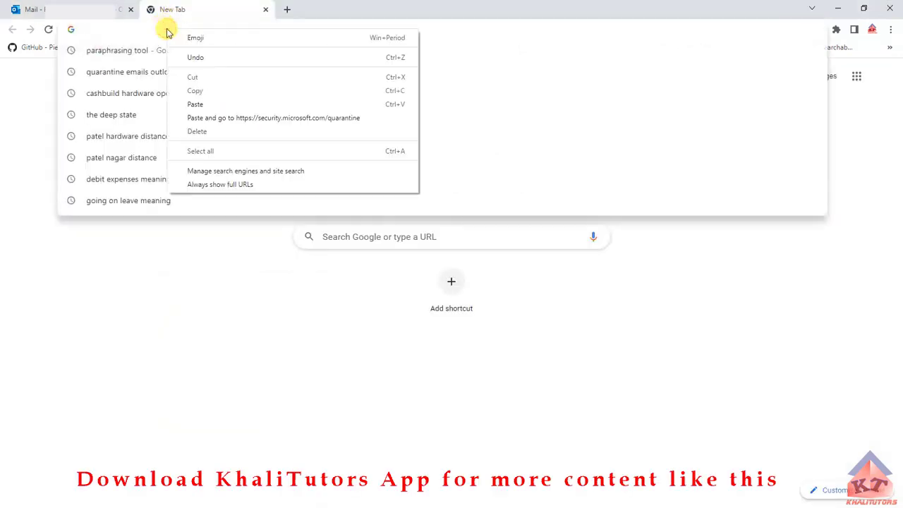
click(216, 105)
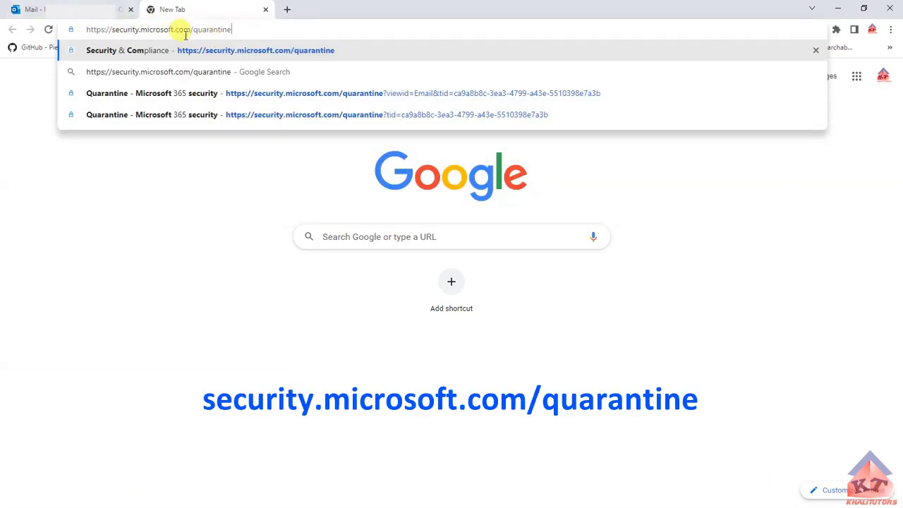
key(Return)
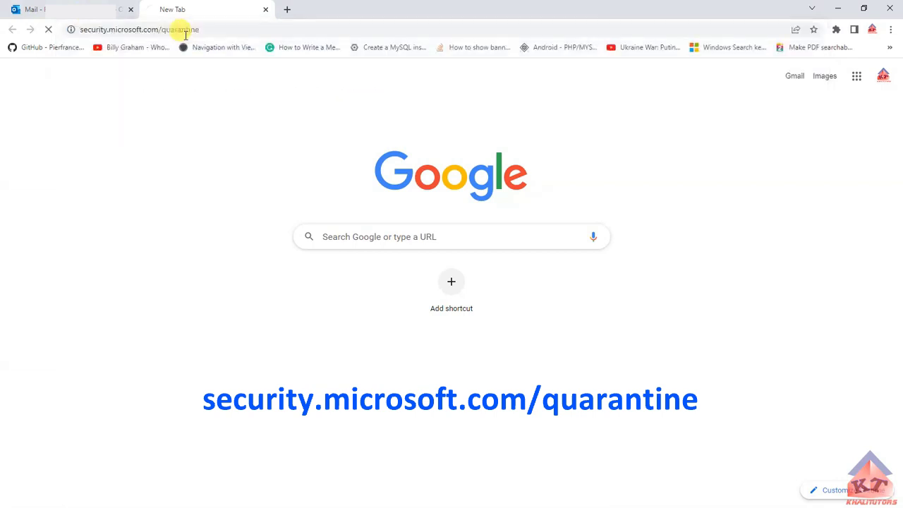
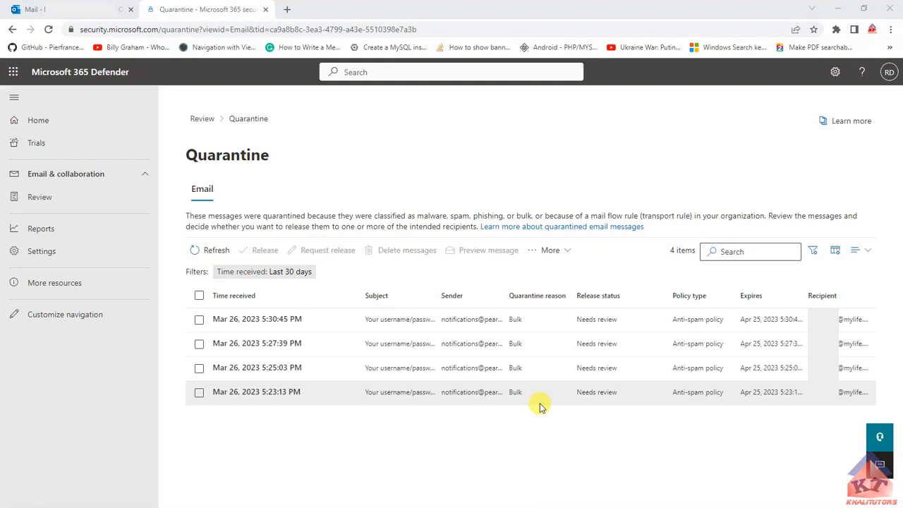
- Release the quarantined message received Mar 26, 2023 5:30:45 PM to the inbox
click(199, 320)
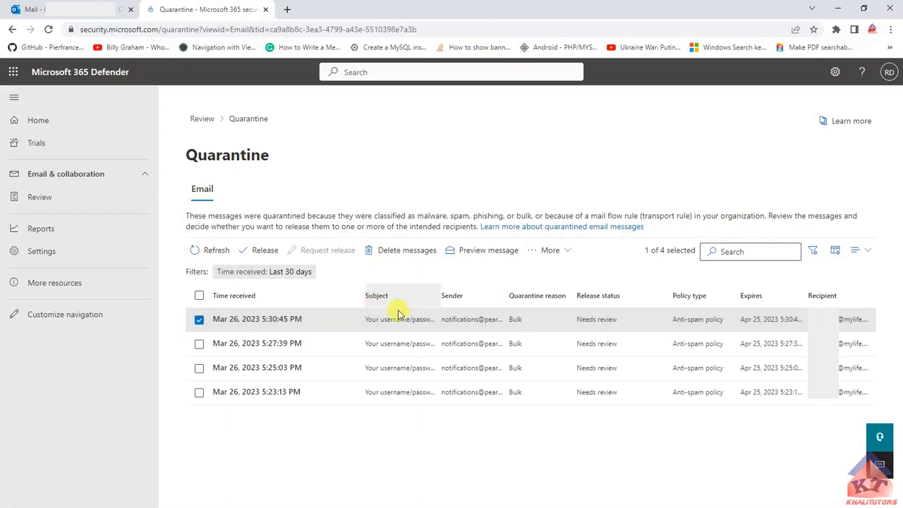
click(266, 252)
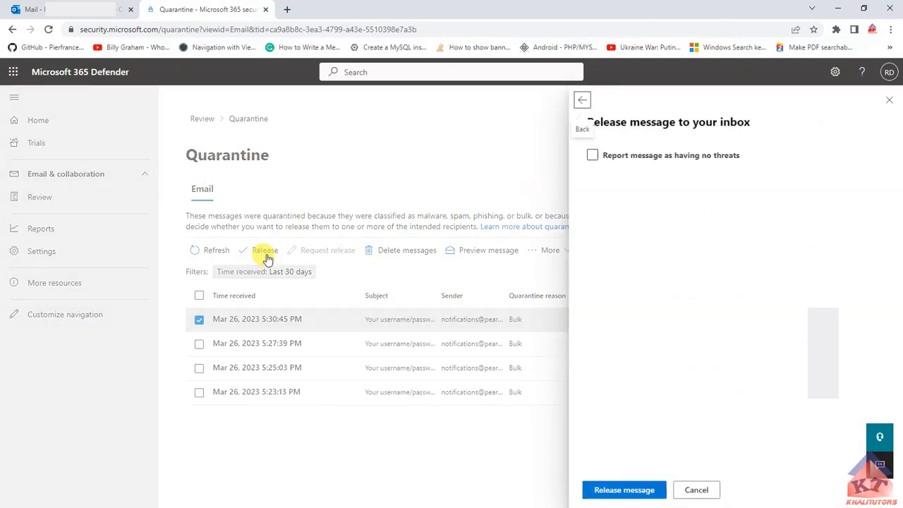
click(617, 492)
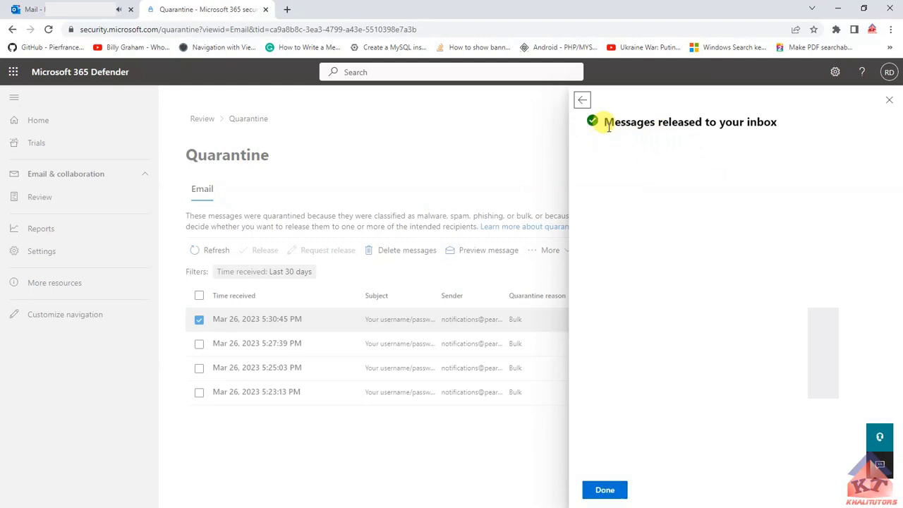
click(592, 497)
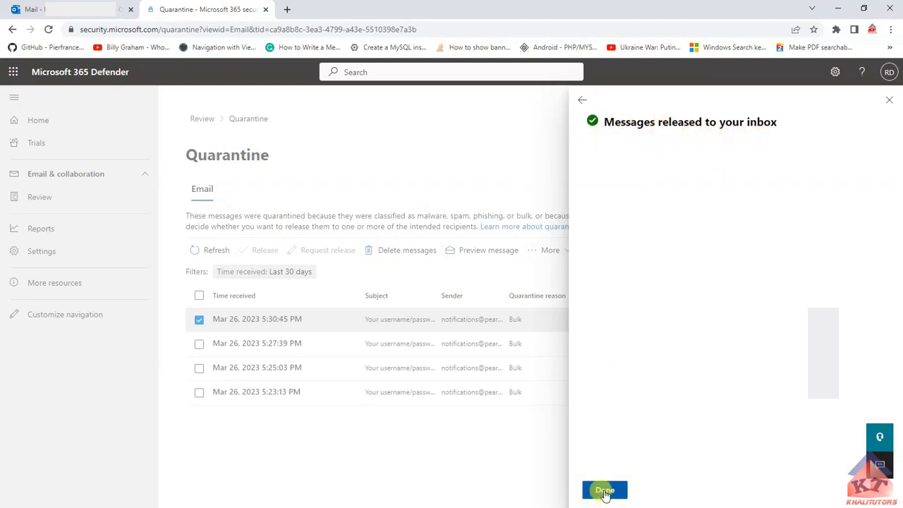
click(605, 492)
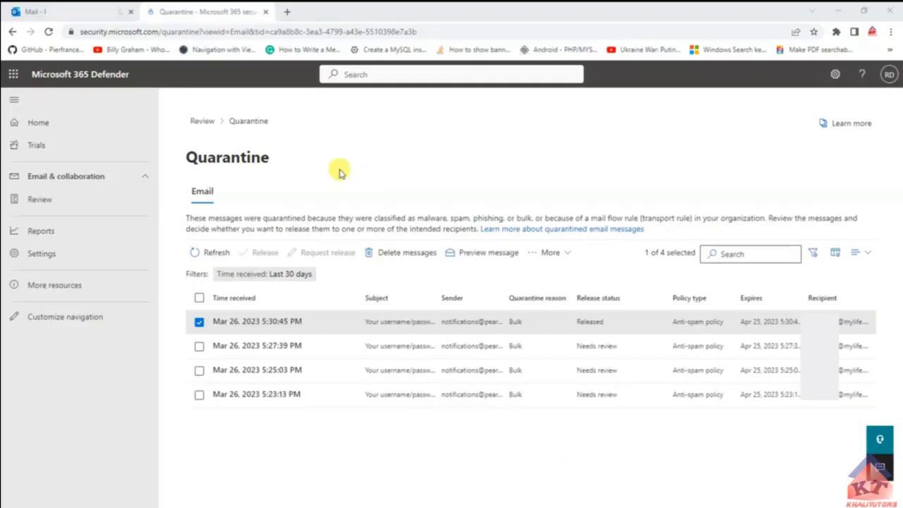
- Return to the Outlook inbox and open Pearson's username/password request email at its password reset link
click(82, 10)
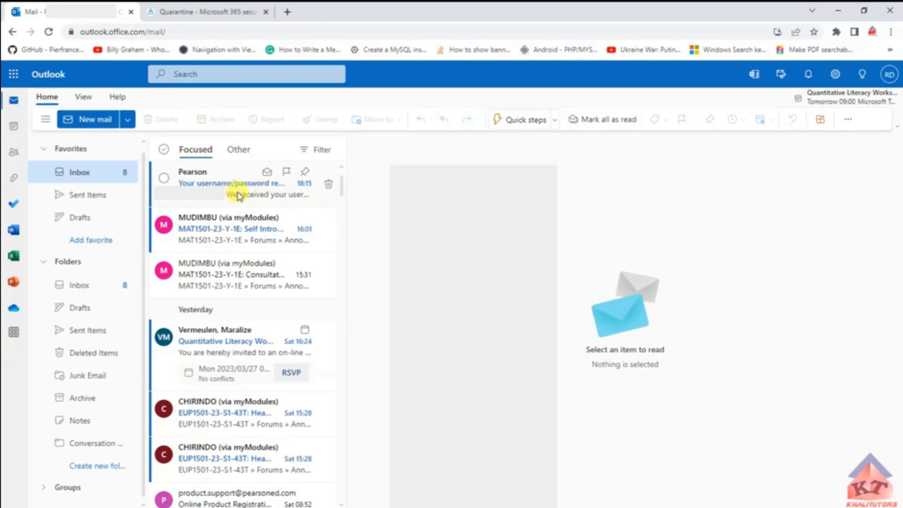
click(237, 192)
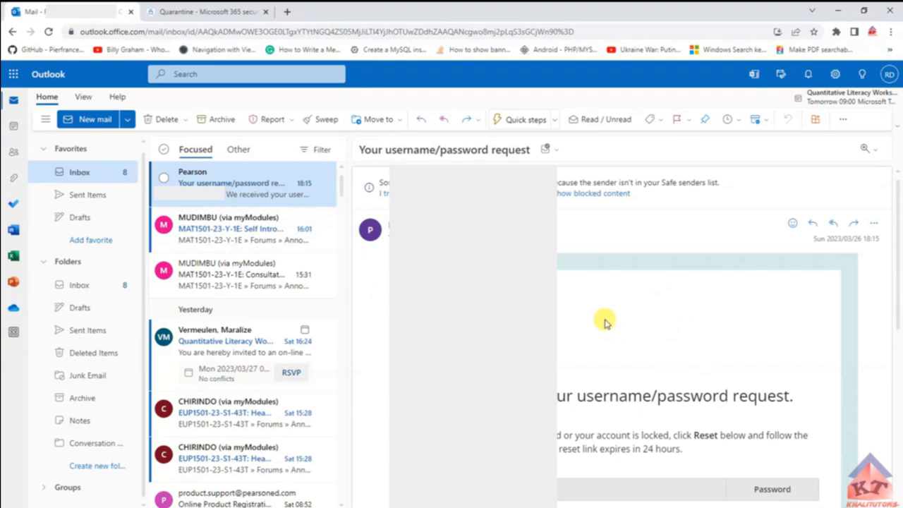
scroll(604, 321, down, 1)
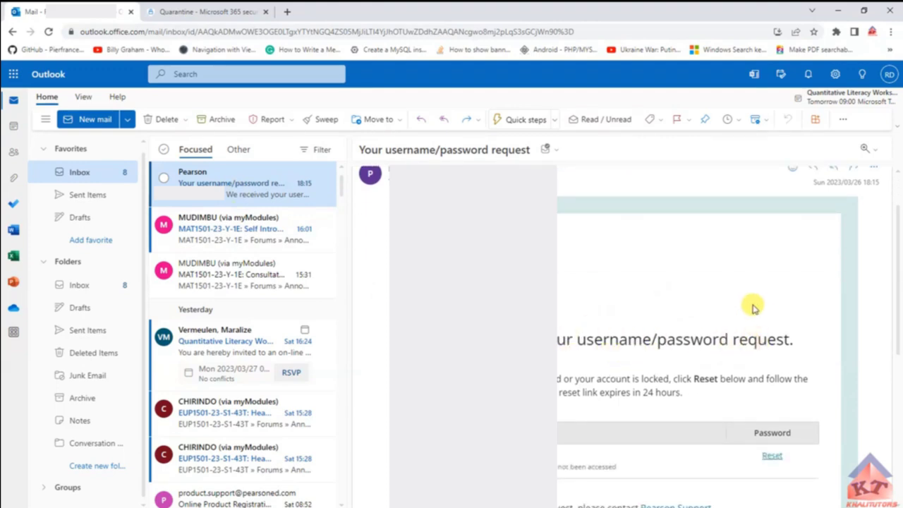
scroll(752, 305, down, 2)
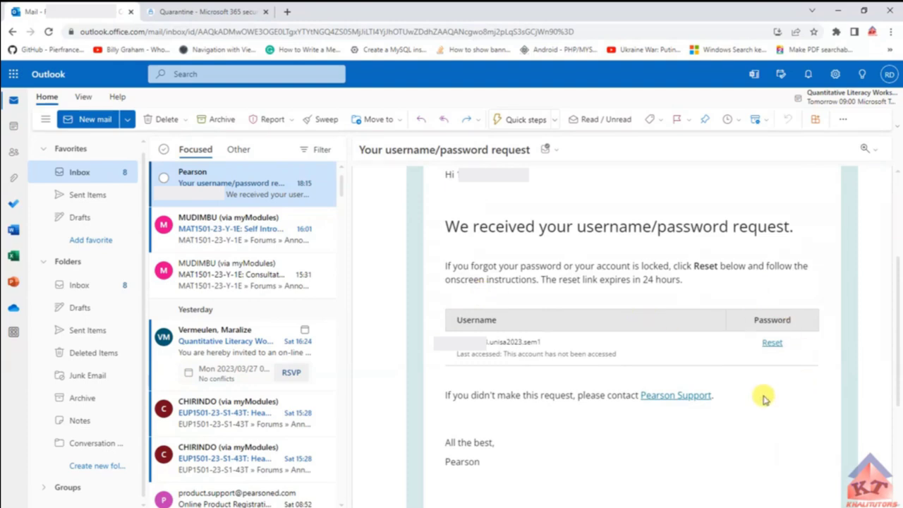
- Follow the email's Reset link, change the Pearson account password to a new one, and update the browser's saved password
click(774, 346)
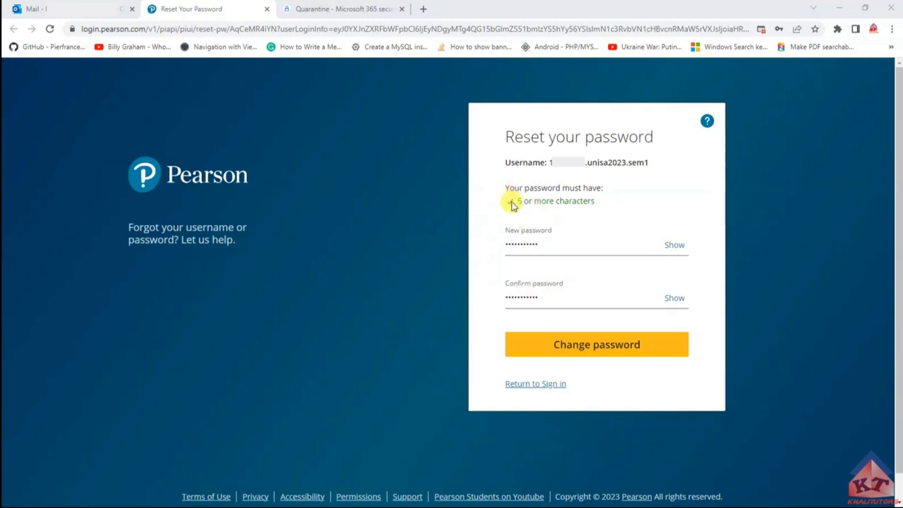
click(596, 351)
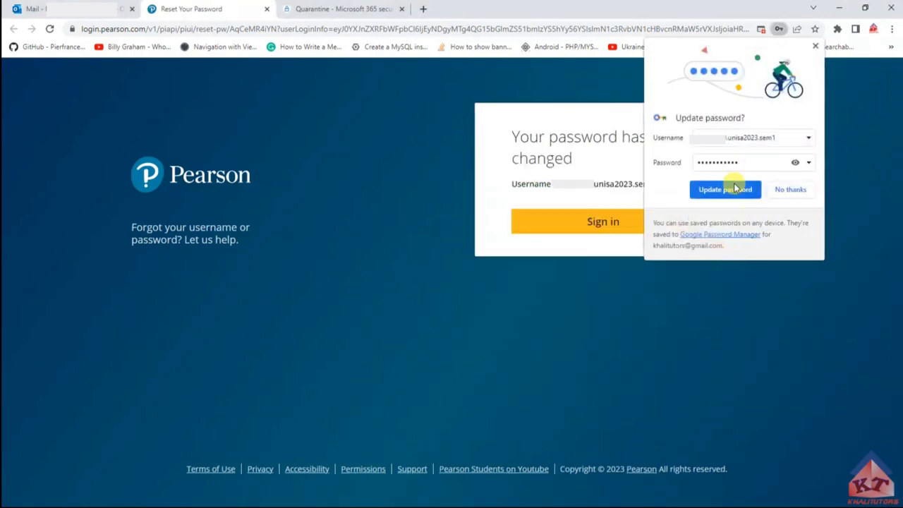
click(732, 191)
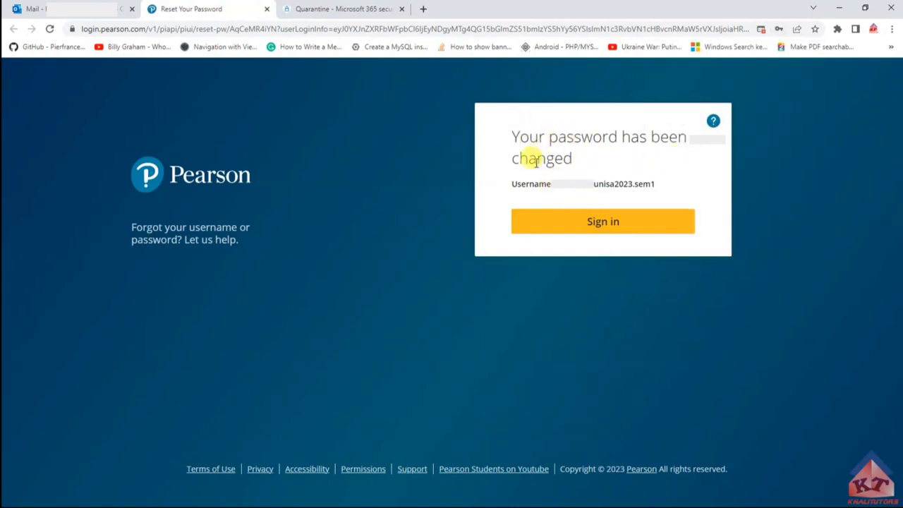
- Copy the account username from the Pearson password-change confirmation
drag(656, 182, 556, 190)
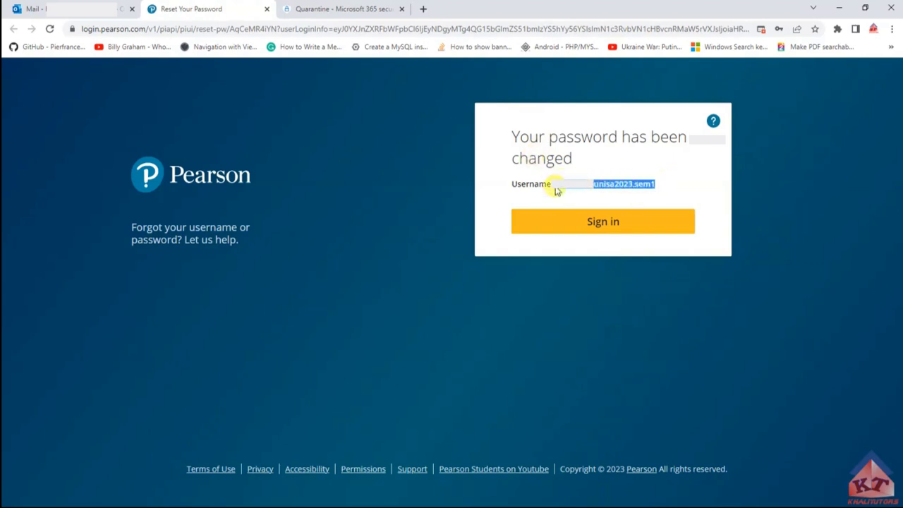
right_click(590, 181)
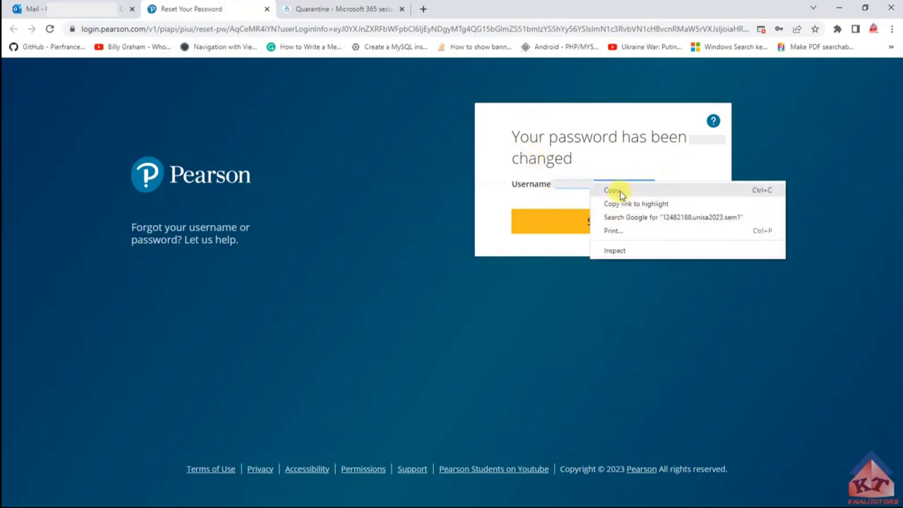
click(614, 191)
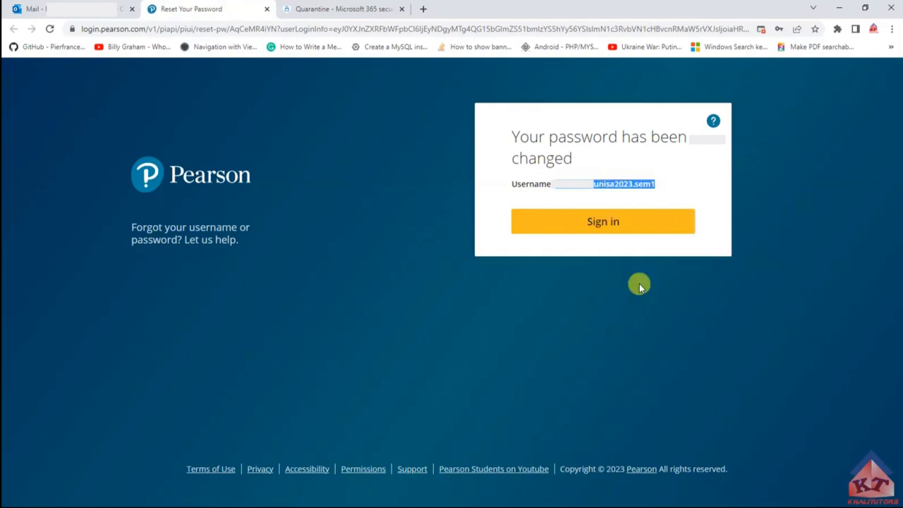
- Sign in to Pearson with the account username and new password, and save the login in the browser
click(625, 226)
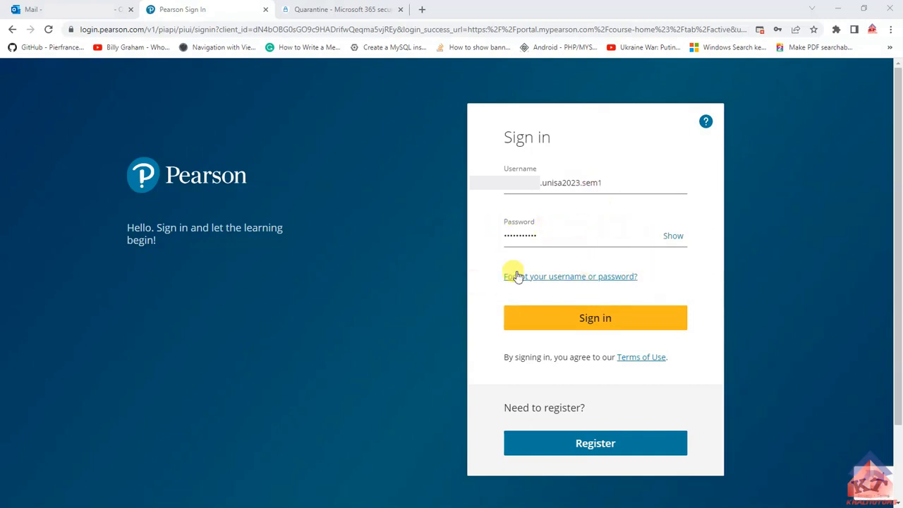
click(603, 323)
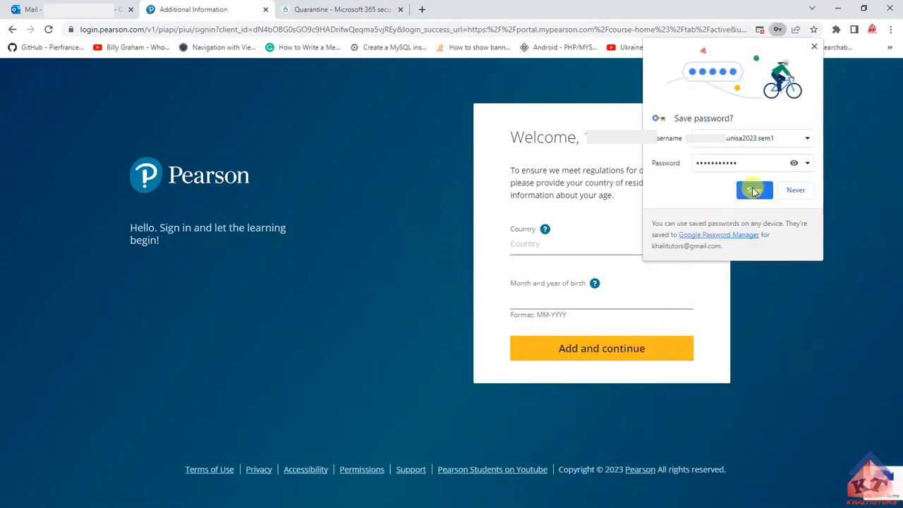
click(753, 190)
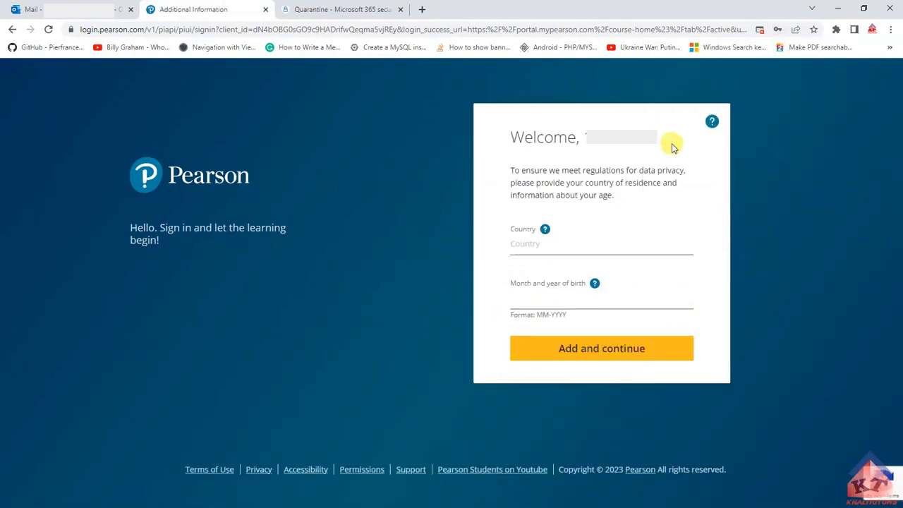
- Complete the additional information with South Africa as the country and the student's month and year of birth, and submit it
click(523, 244)
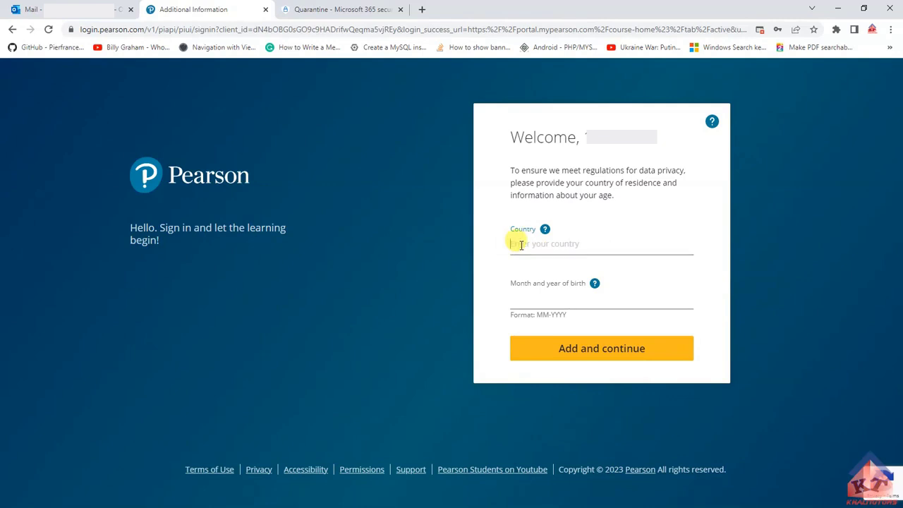
click(552, 301)
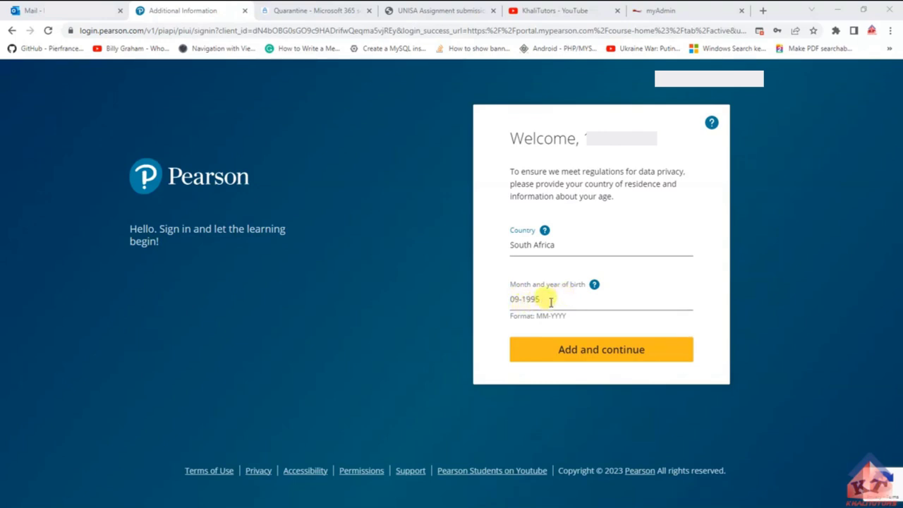
click(613, 357)
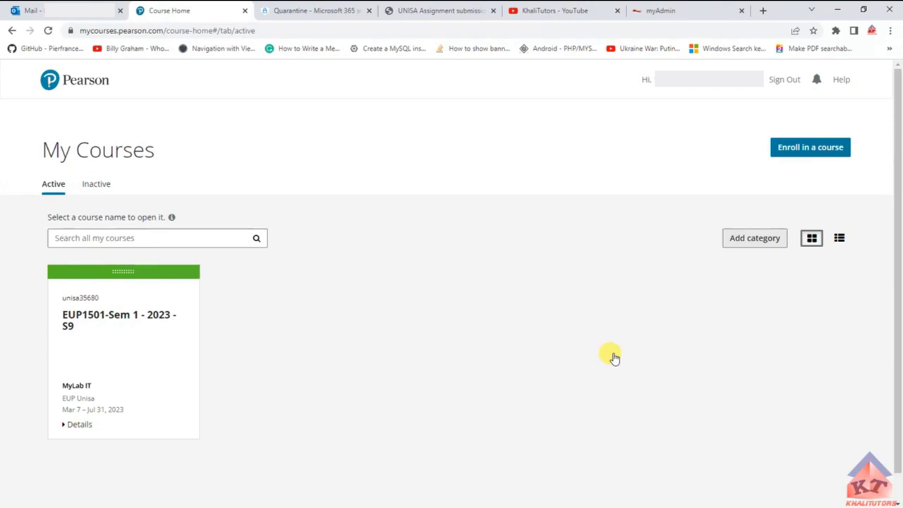
- Open the course EUP1501-Sem 1 - 2023 - S9 and go to its Course Materials
click(130, 320)
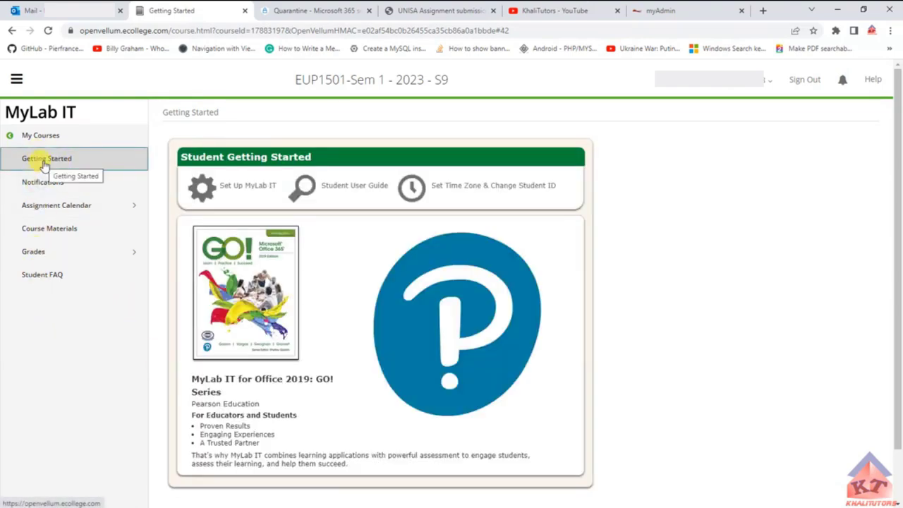
click(52, 237)
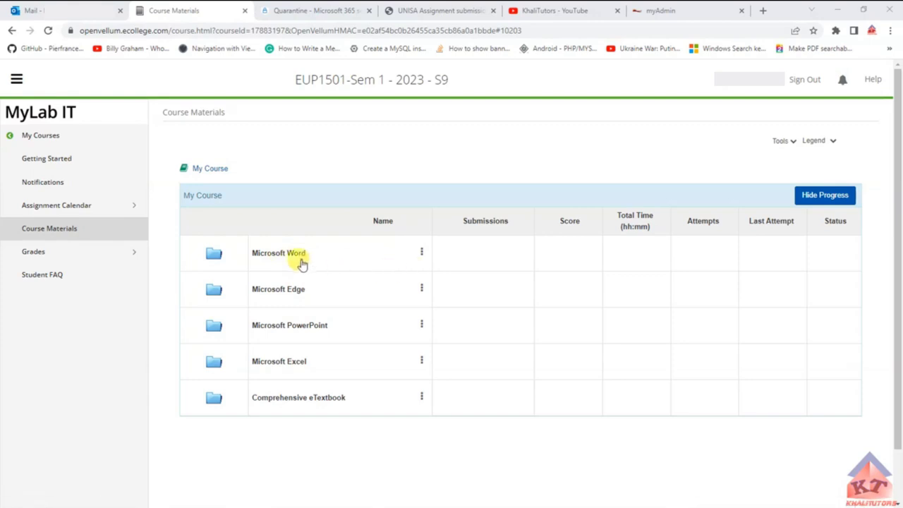
- Open the Microsoft Word folder in the course materials and close the unneeded KhaliTutors YouTube and myAdmin pages
click(422, 252)
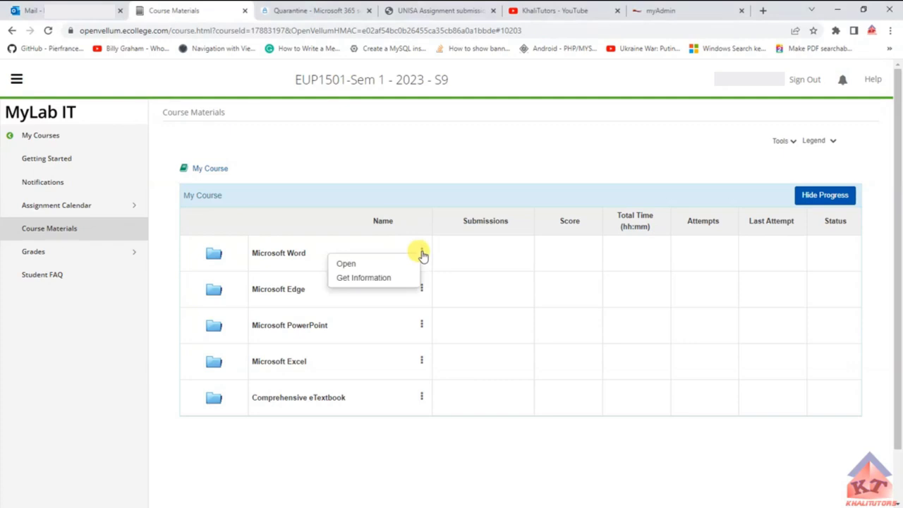
click(372, 265)
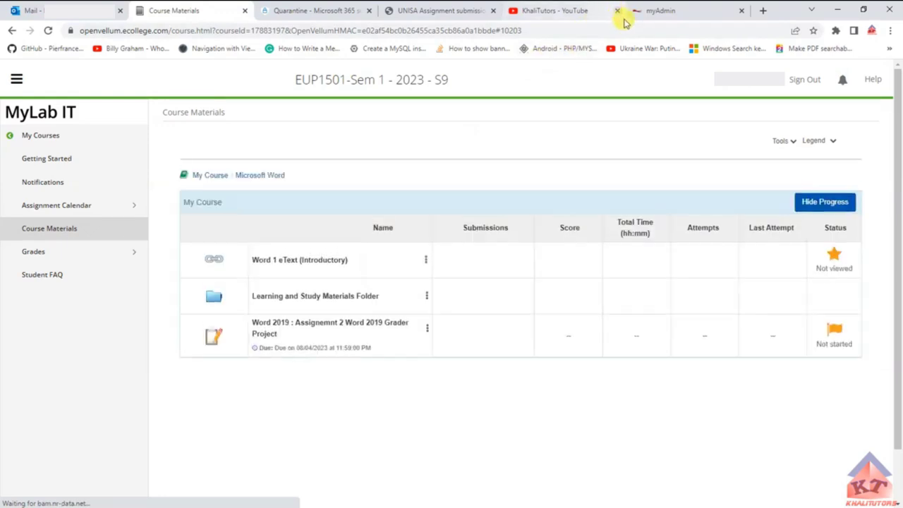
click(617, 11)
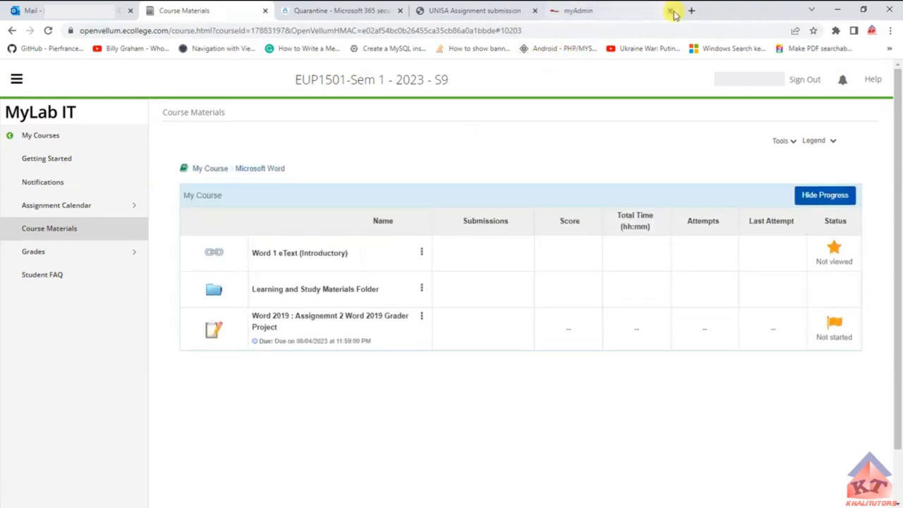
click(670, 11)
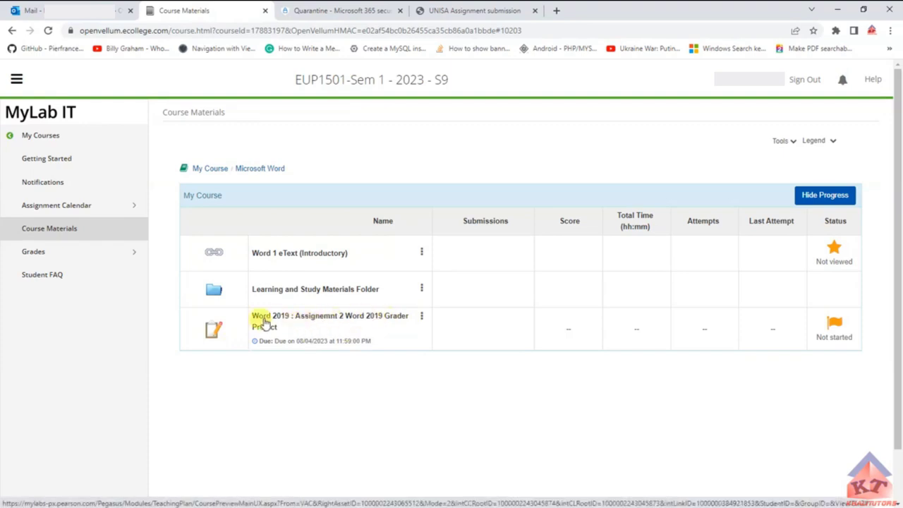
- Open the assignment Word 2019 : Assignemnt 2 Word 2019 Grader Project and download all of its starting files
click(420, 319)
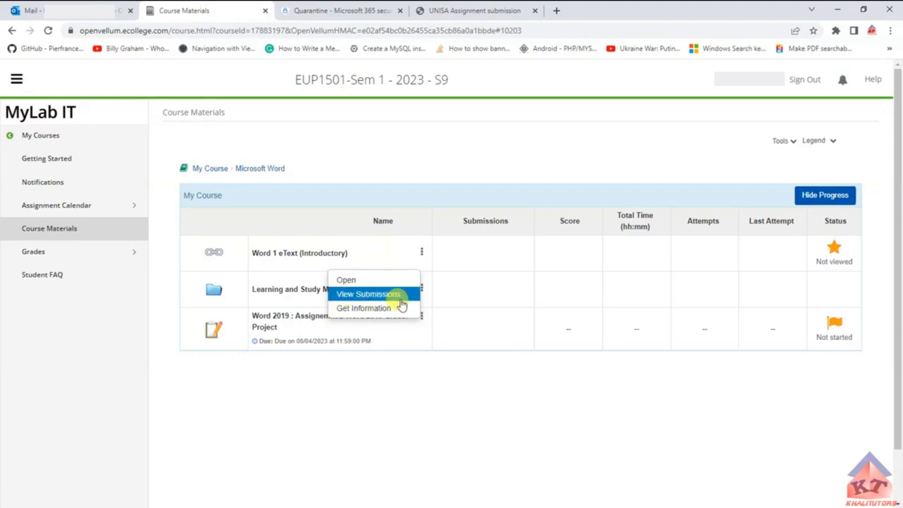
click(369, 281)
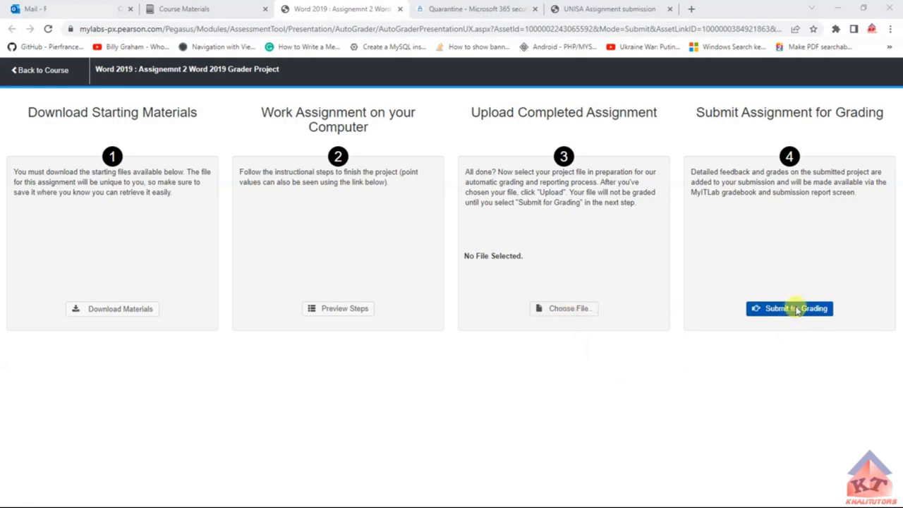
click(112, 311)
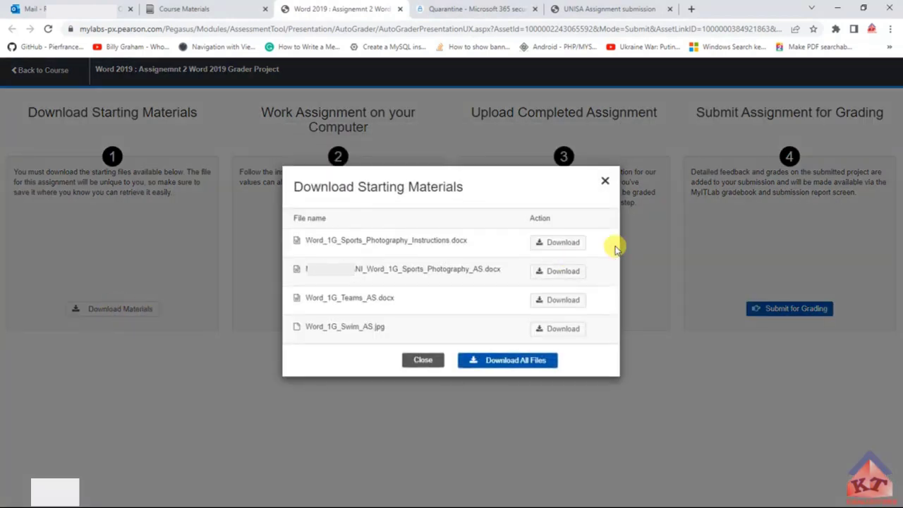
click(513, 365)
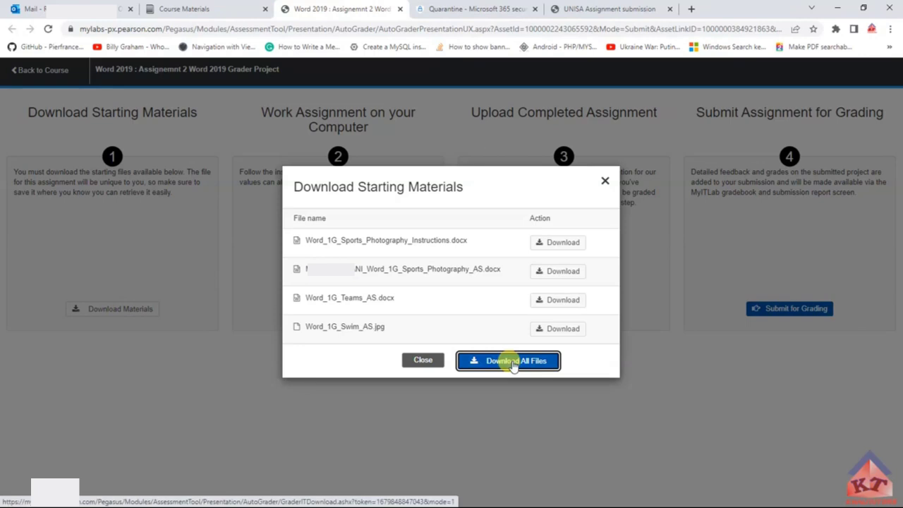
click(513, 365)
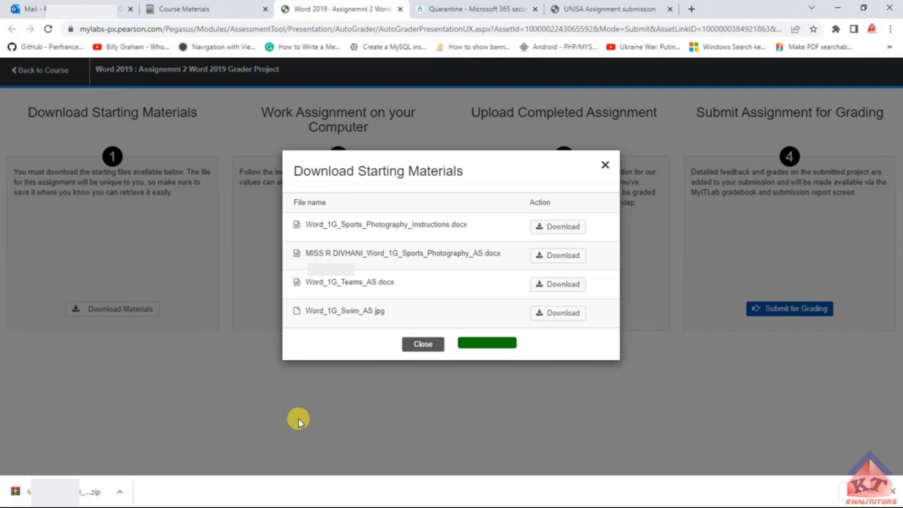
click(423, 345)
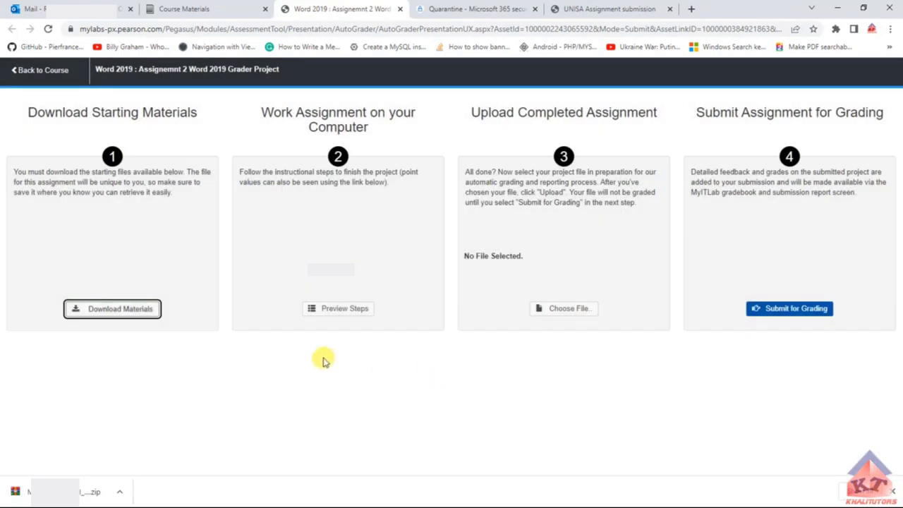